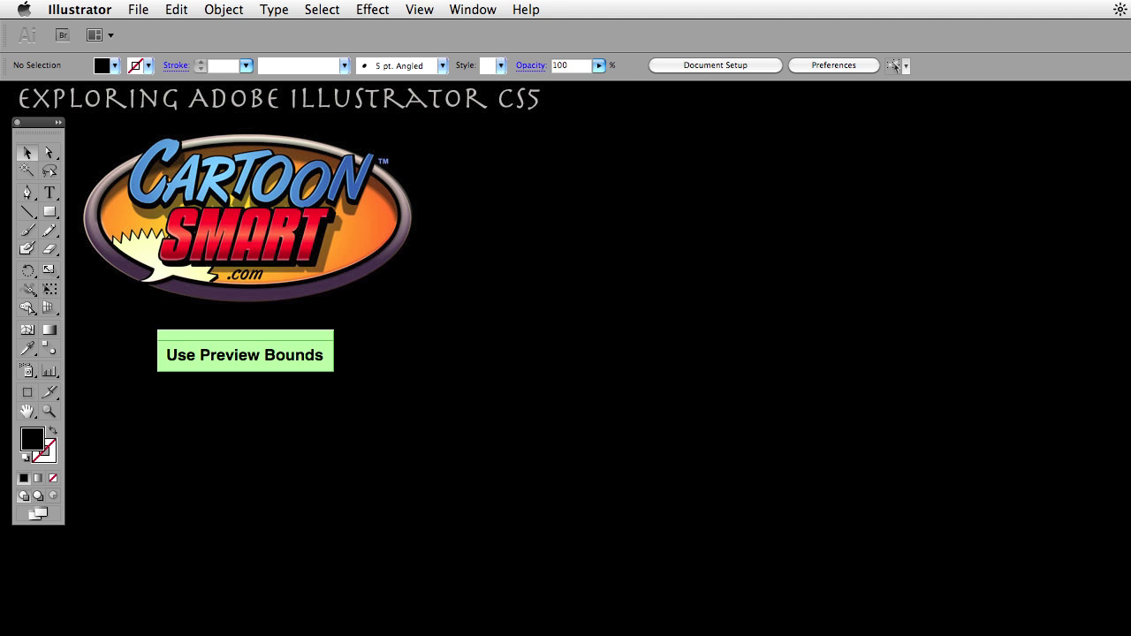
# Bring the Untitled-2 document into view and nudge the baby character slightly right
pyautogui.moveTo(392, 631); pyautogui.dragTo(389, 126)
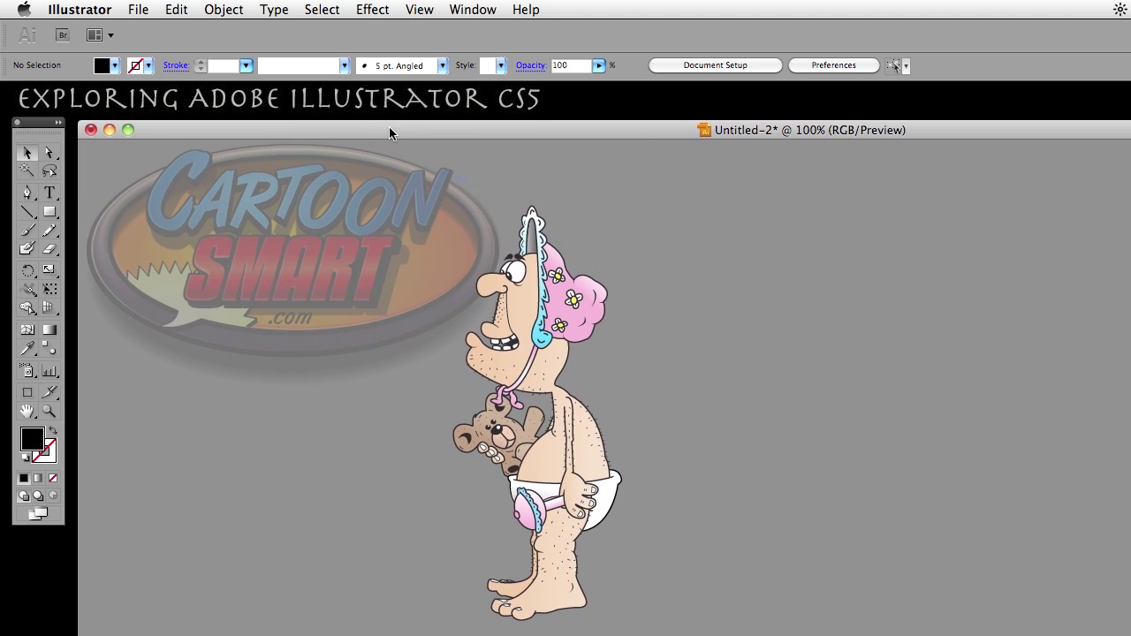
pyautogui.click(573, 303)
pyautogui.click(687, 430)
pyautogui.moveTo(551, 387); pyautogui.dragTo(589, 384)
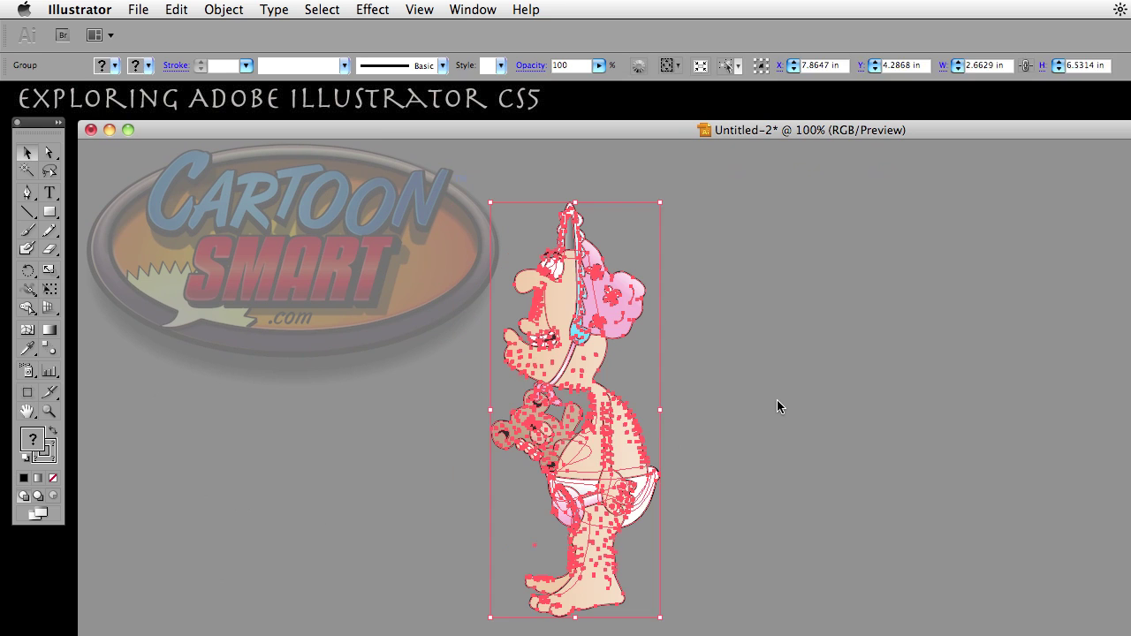
pyautogui.click(777, 399)
# Move the baby character about half an inch further right
pyautogui.click(655, 473)
pyautogui.click(711, 425)
pyautogui.moveTo(621, 473); pyautogui.dragTo(655, 476)
pyautogui.click(855, 409)
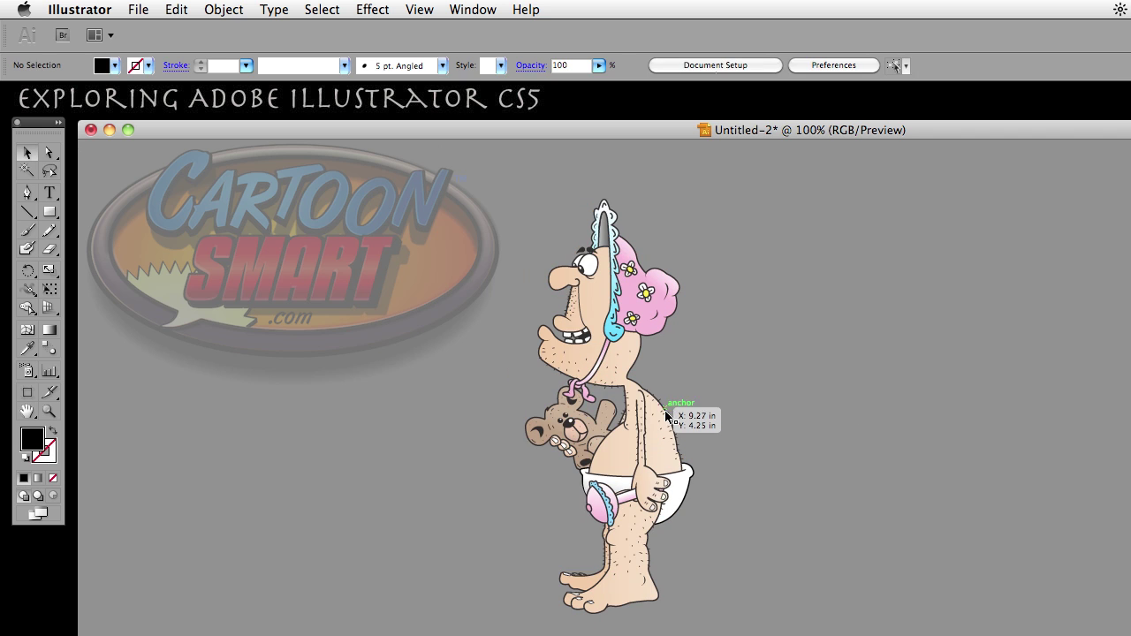
# Select and deselect the baby character group, try Select All, and open the Window menu
pyautogui.click(668, 415)
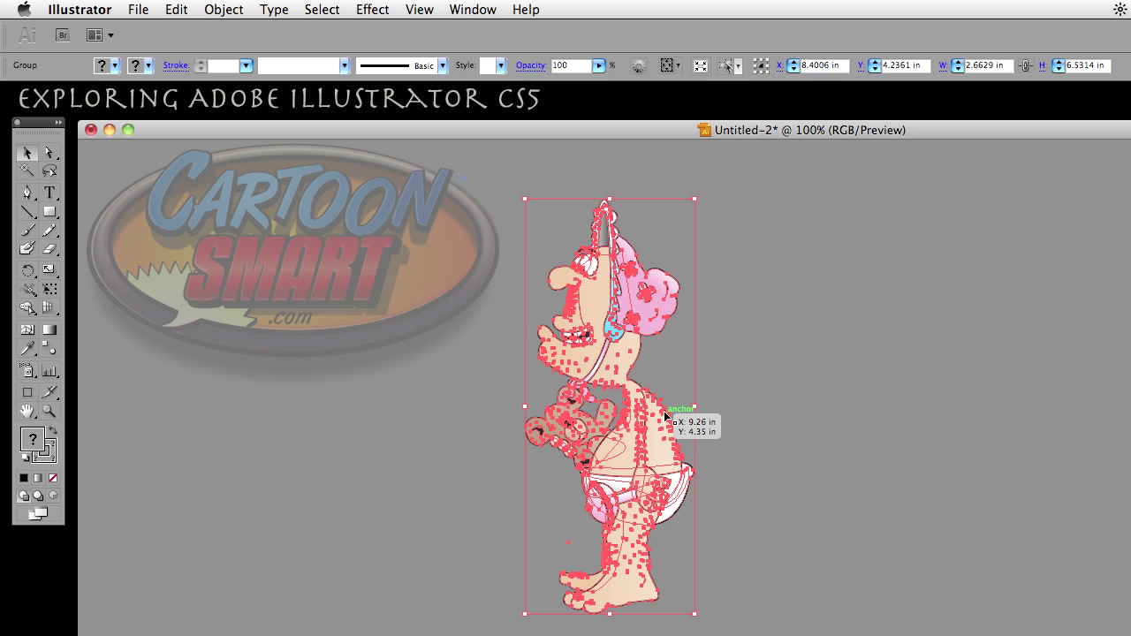
pyautogui.click(755, 340)
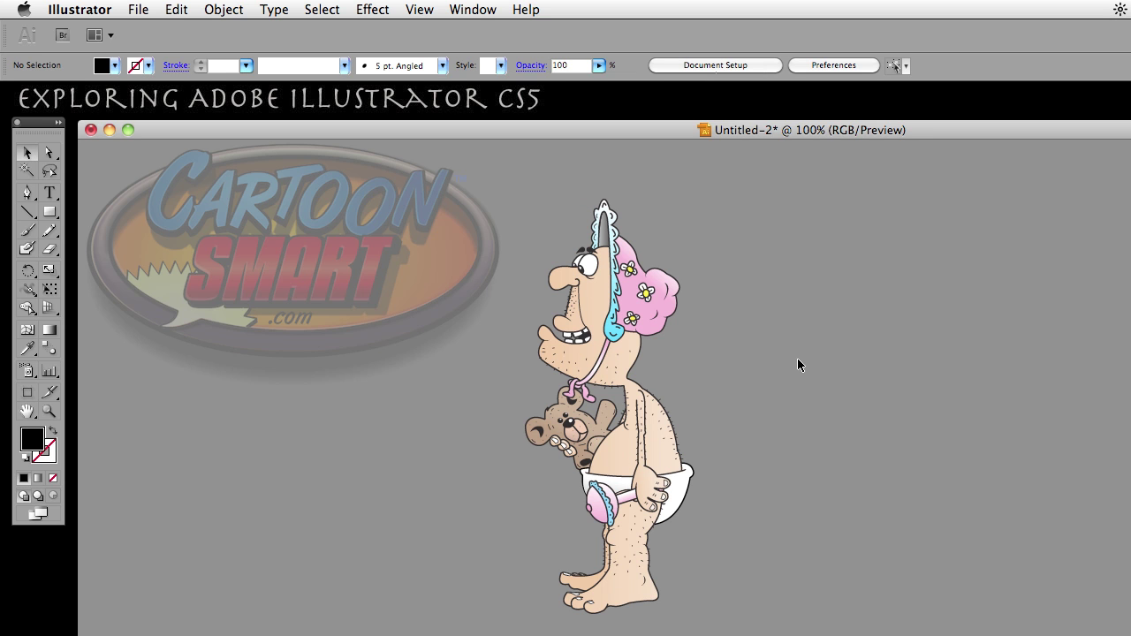
pyautogui.click(670, 467)
pyautogui.click(828, 407)
pyautogui.click(583, 284)
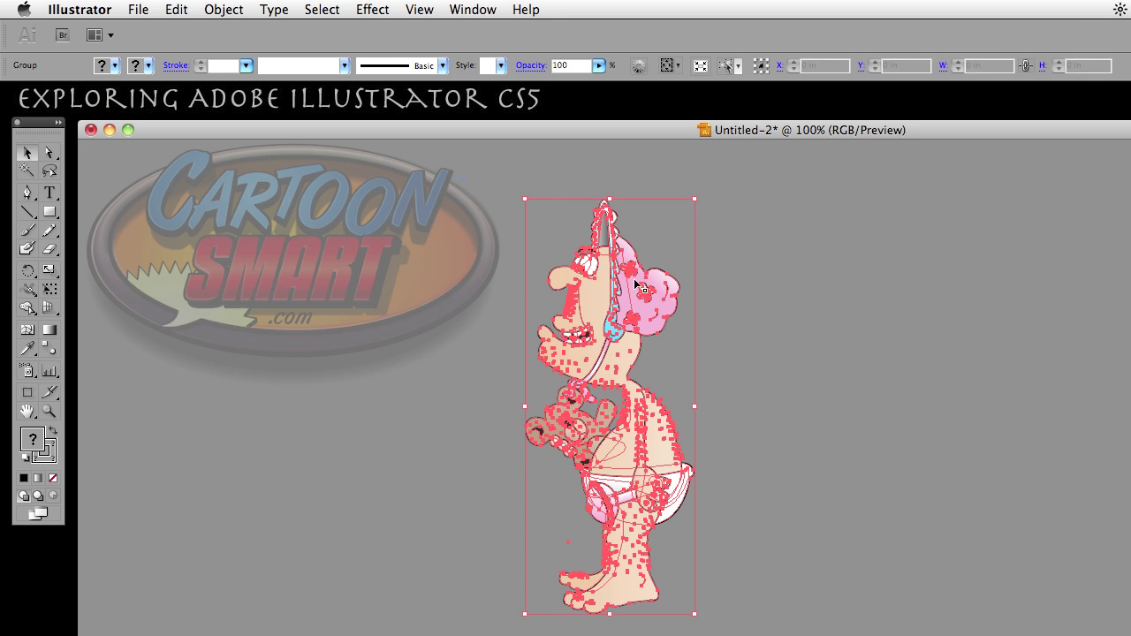
pyautogui.click(729, 283)
pyautogui.press('super+a')
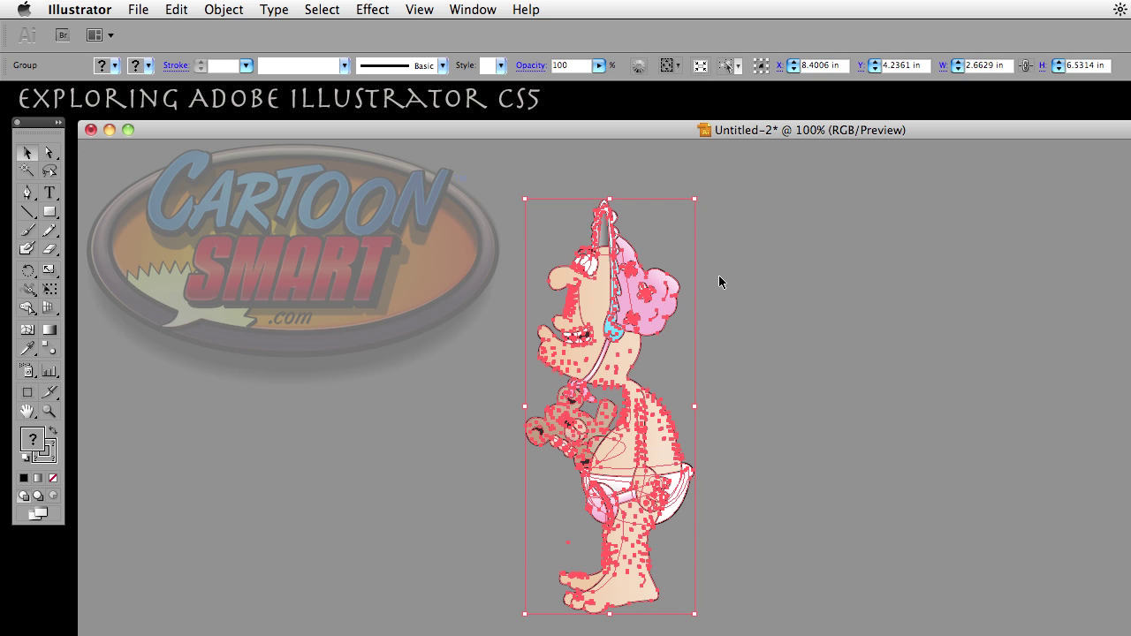
pyautogui.click(736, 264)
pyautogui.click(472, 9)
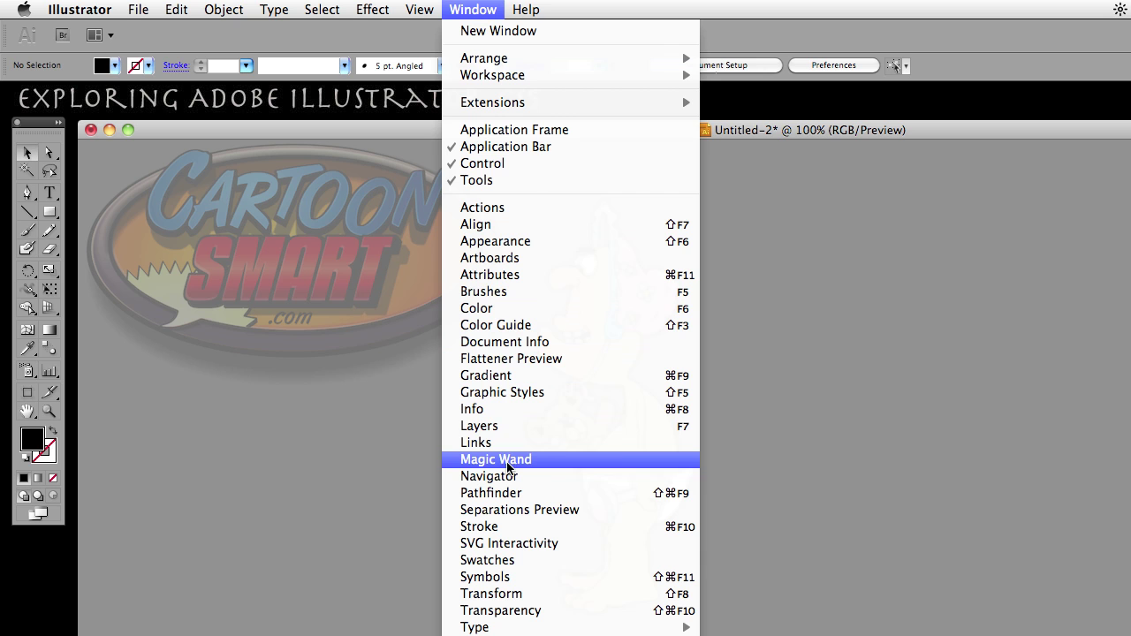
# Open the Info panel from the Window menu and shift it slightly by its title bar
pyautogui.click(505, 414)
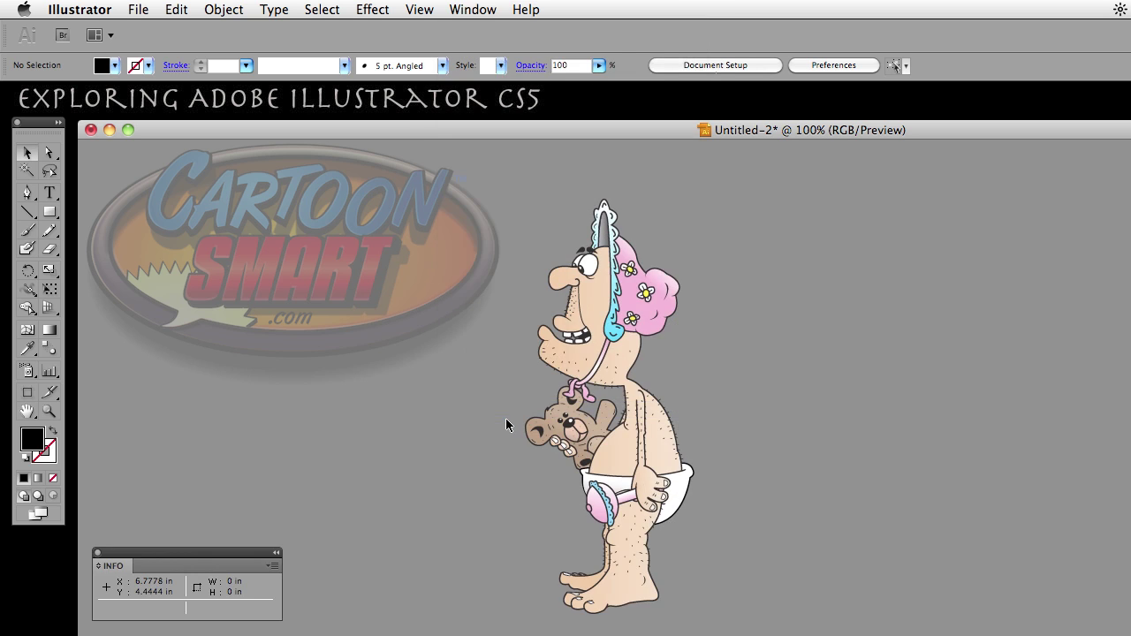
pyautogui.click(427, 9)
pyautogui.moveTo(473, 9)
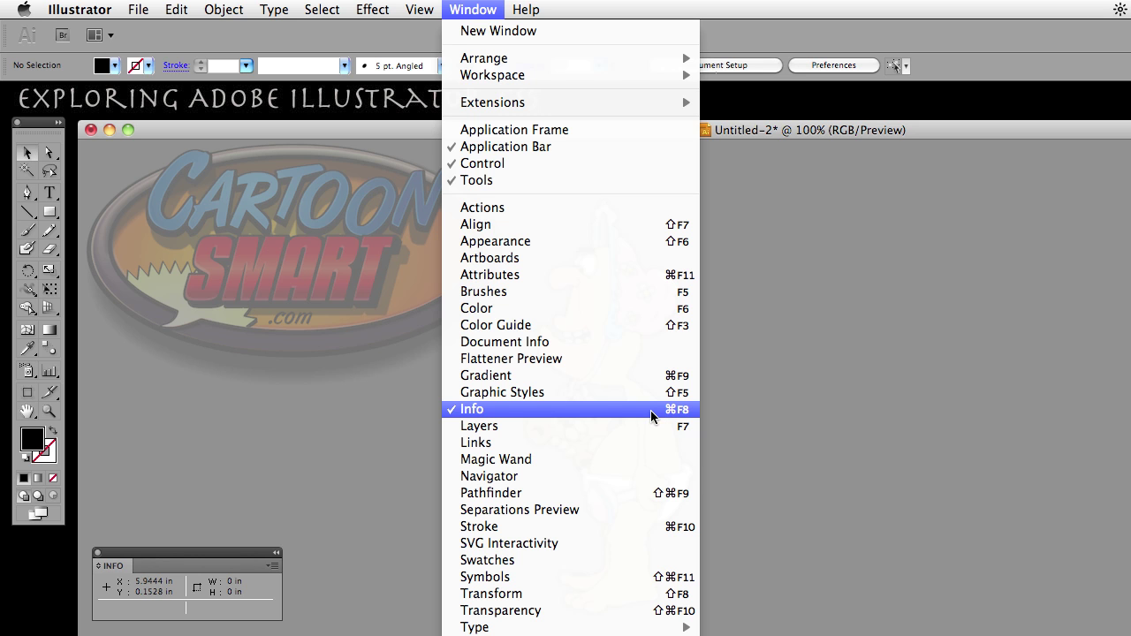
pyautogui.click(824, 409)
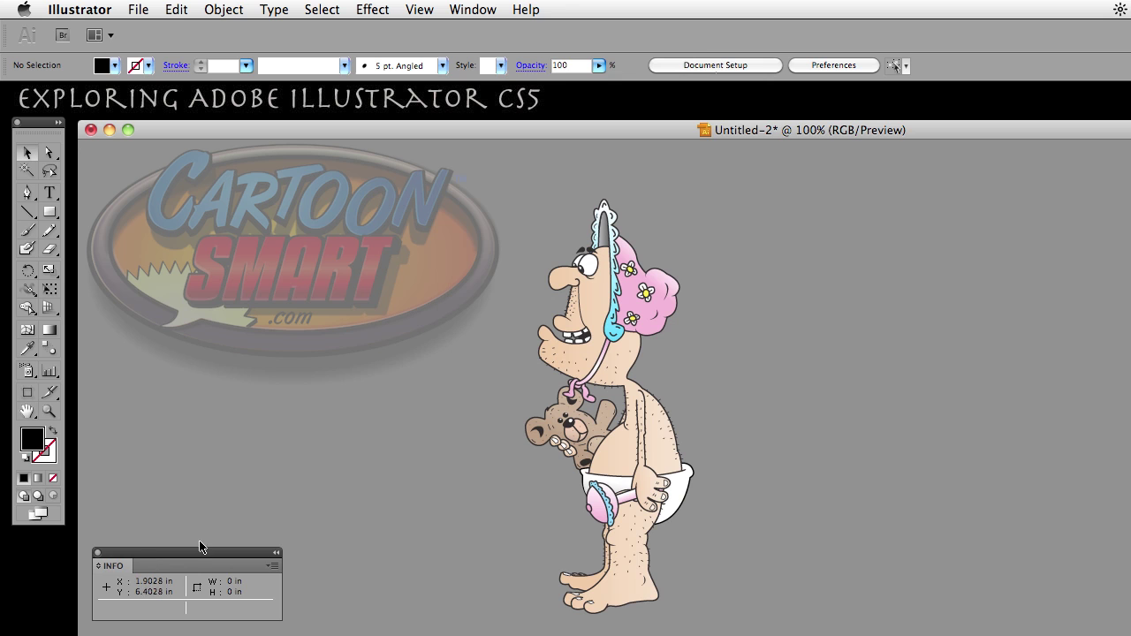
pyautogui.moveTo(200, 547)
pyautogui.mouseDown()
pyautogui.moveTo(228, 546)
pyautogui.moveTo(212, 544)
pyautogui.mouseUp()
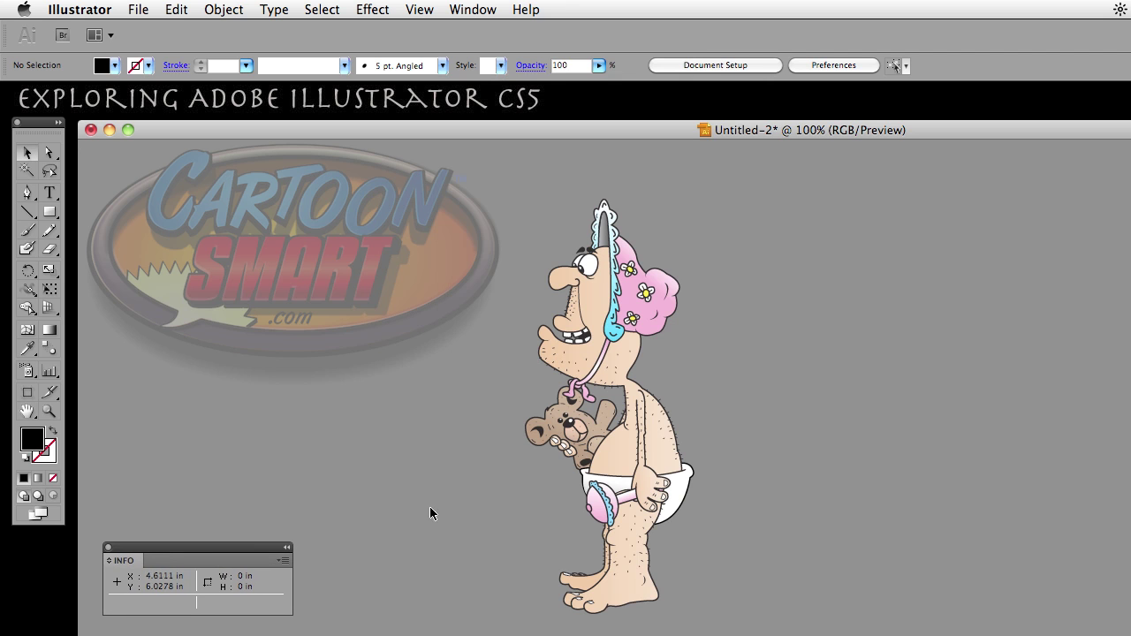
# Drag the baby group far left toward the logo, then back near the canvas centre
pyautogui.click(661, 461)
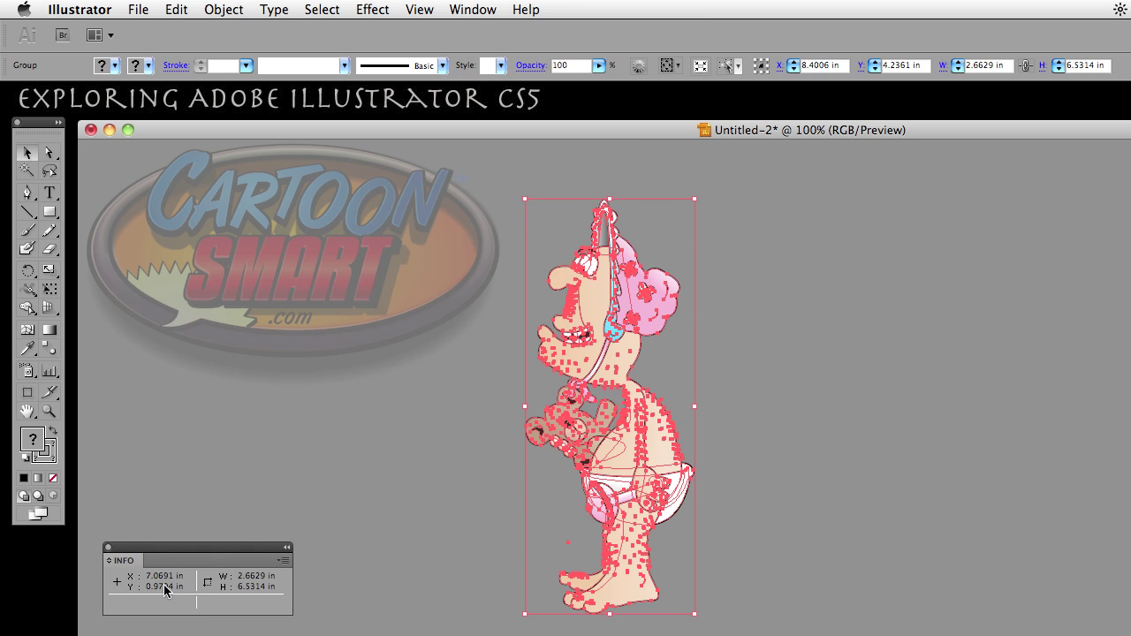
pyautogui.moveTo(591, 437); pyautogui.dragTo(166, 387)
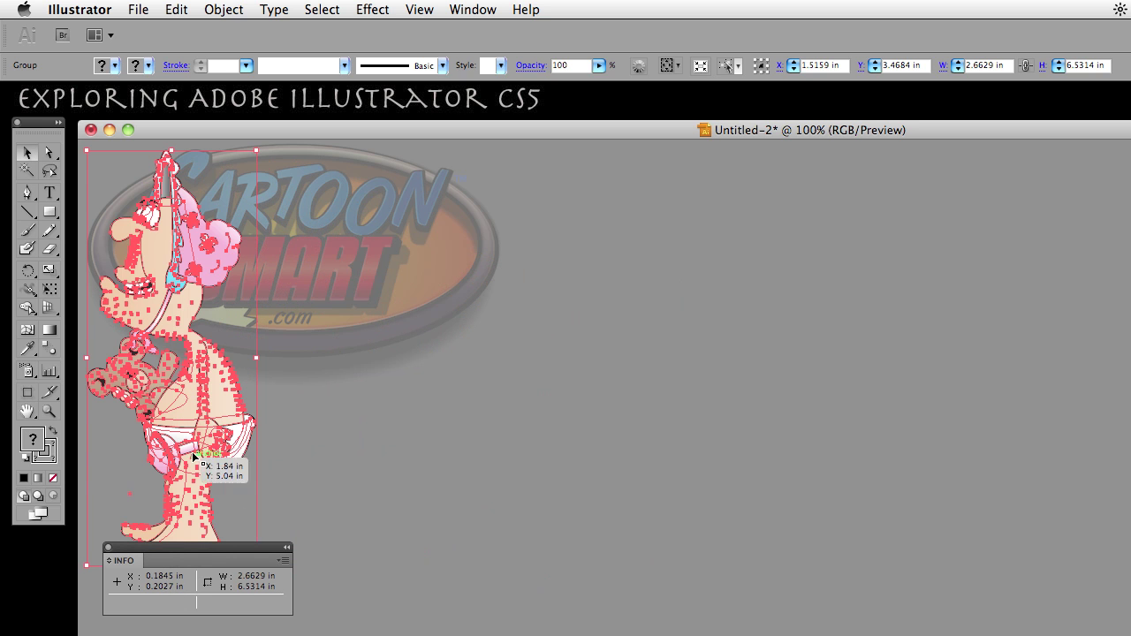
pyautogui.moveTo(194, 442); pyautogui.dragTo(584, 479)
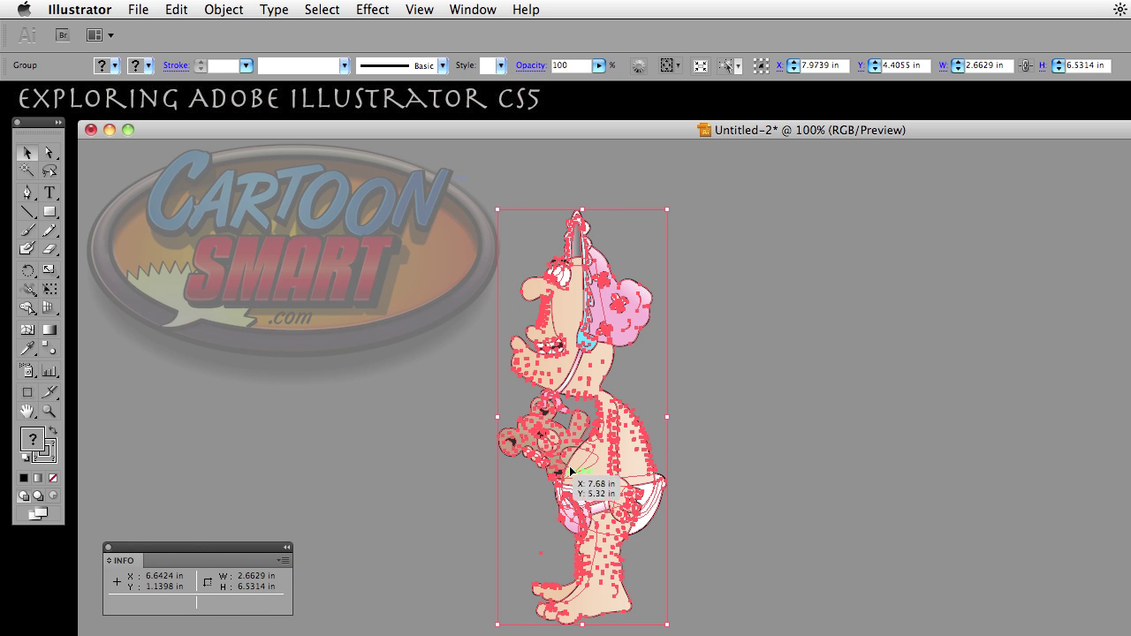
# Option-drag a duplicate of the baby character to the right, nudge it, and select that copy
pyautogui.click(750, 435)
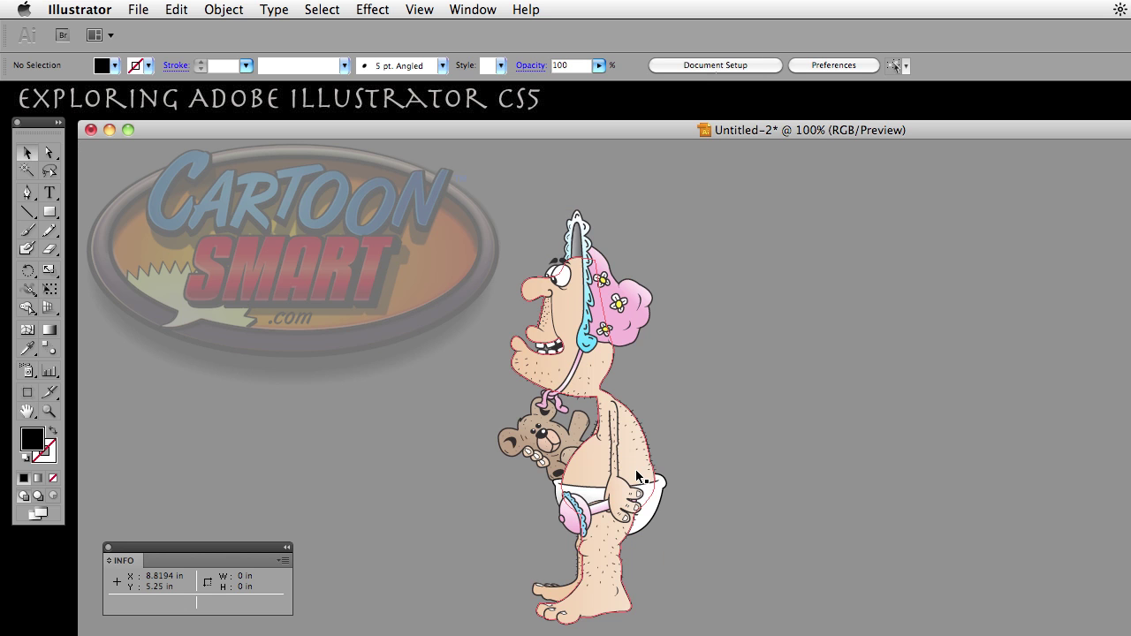
pyautogui.moveTo(635, 469); pyautogui.dragTo(840, 473)
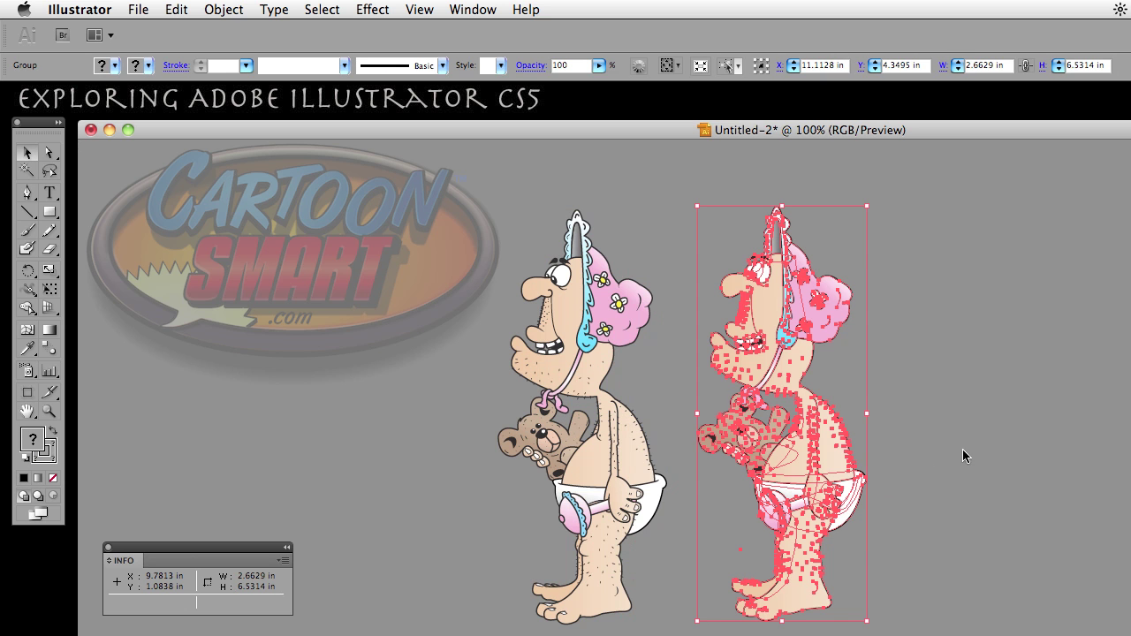
pyautogui.click(876, 475)
pyautogui.moveTo(836, 471); pyautogui.dragTo(826, 479)
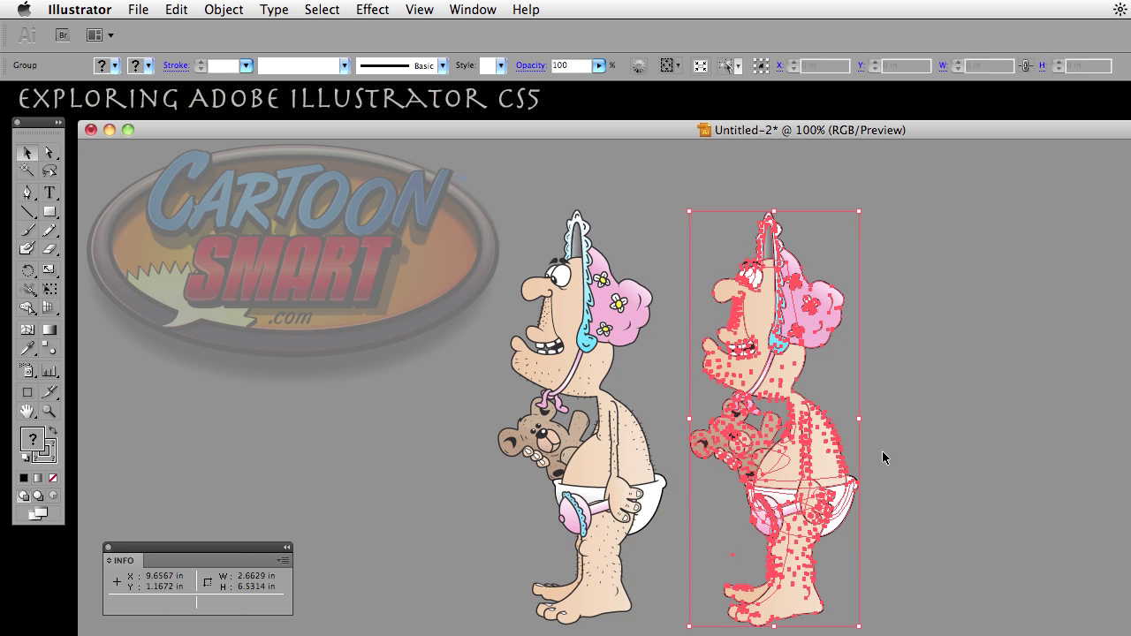
pyautogui.click(928, 435)
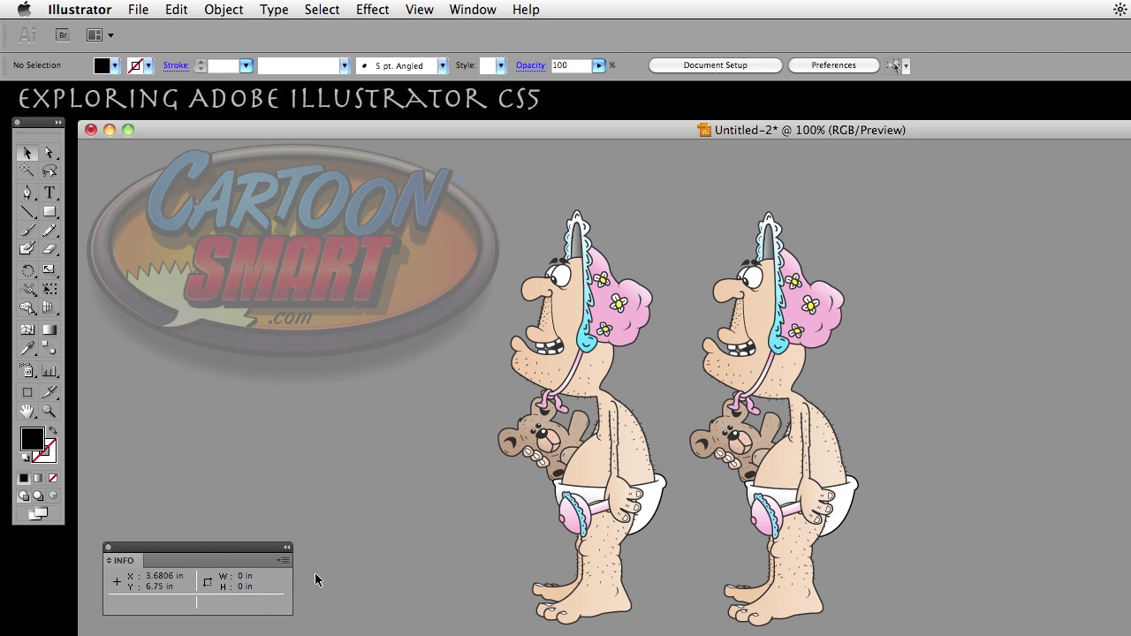
pyautogui.click(648, 442)
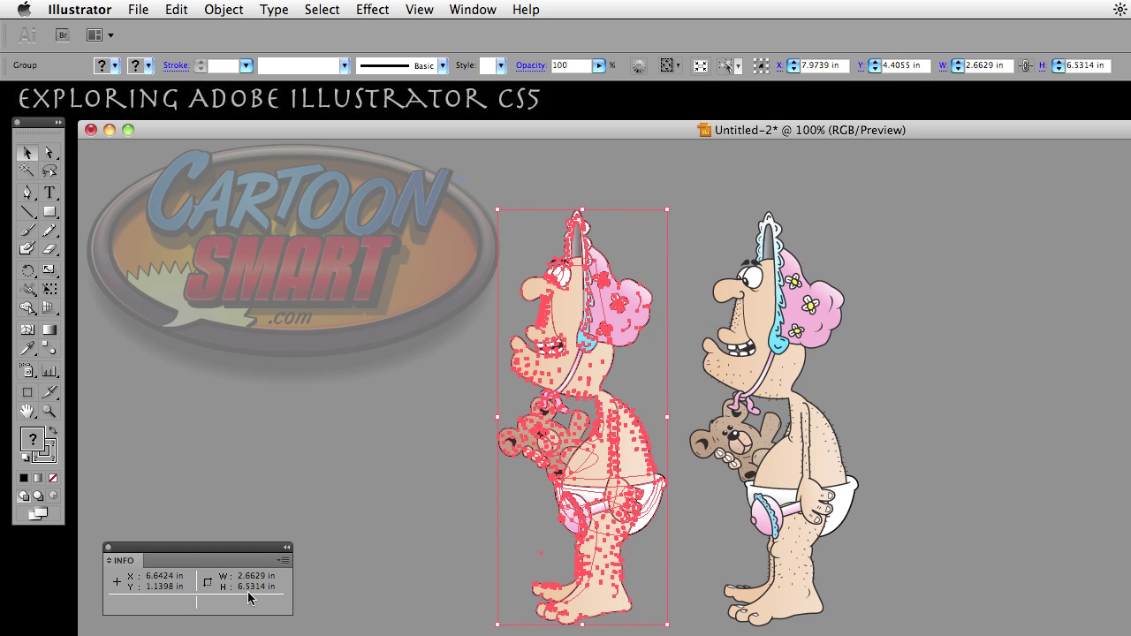
pyautogui.moveTo(803, 506); pyautogui.dragTo(601, 524)
pyautogui.click(806, 475)
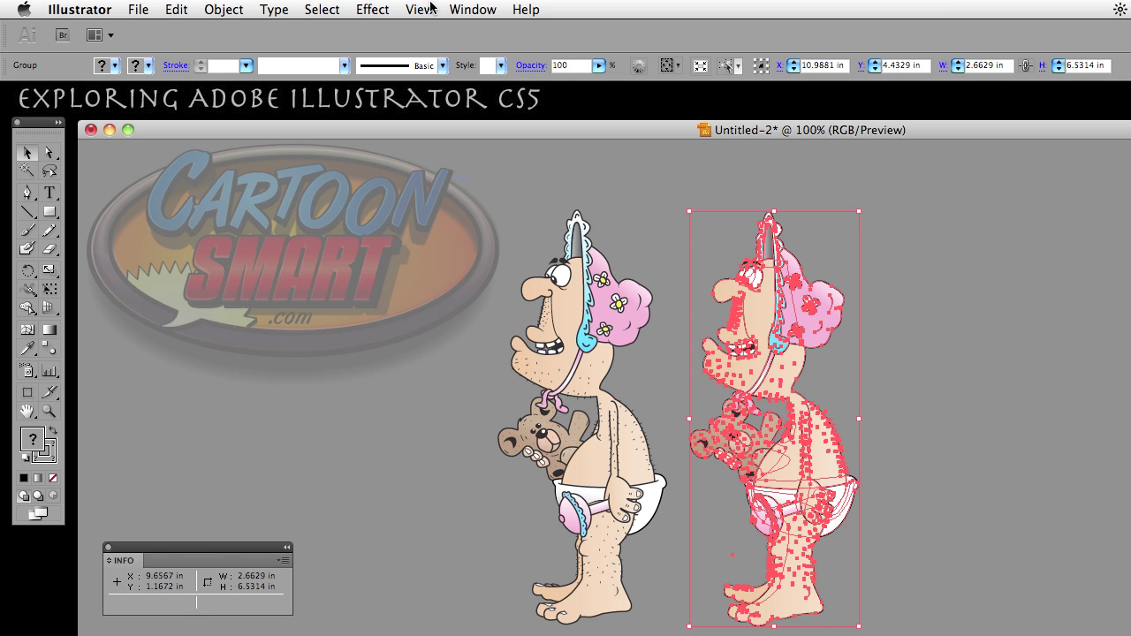
# Apply a black Multiply drop shadow (75% opacity, 0.1 in offsets, 0.07 in blur) to the right copy
pyautogui.click(372, 9)
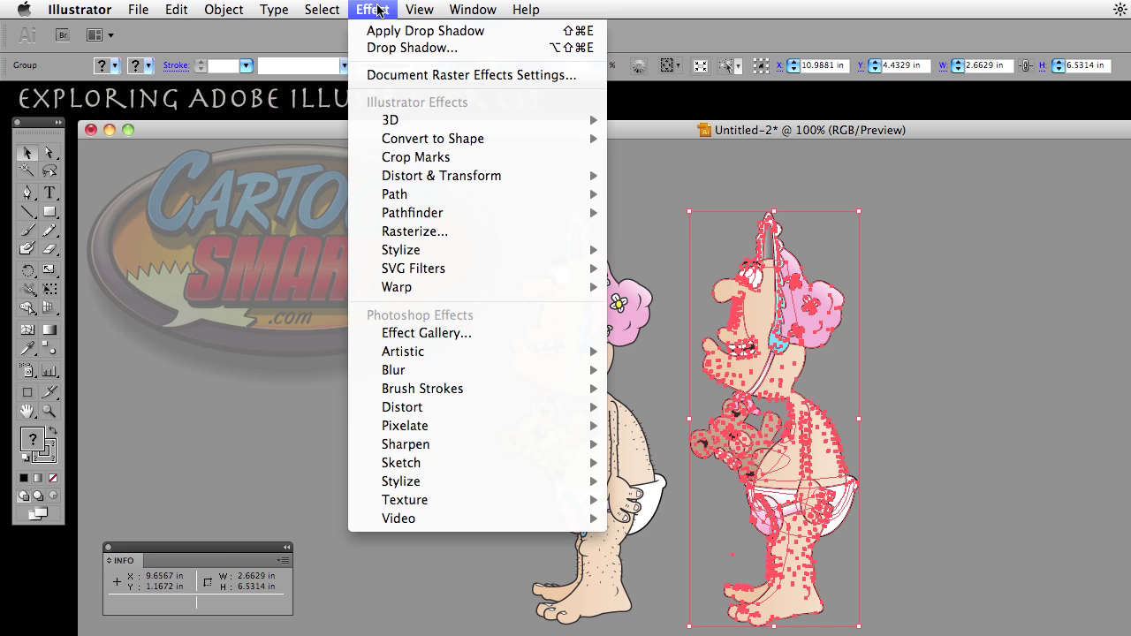
pyautogui.moveTo(396, 252)
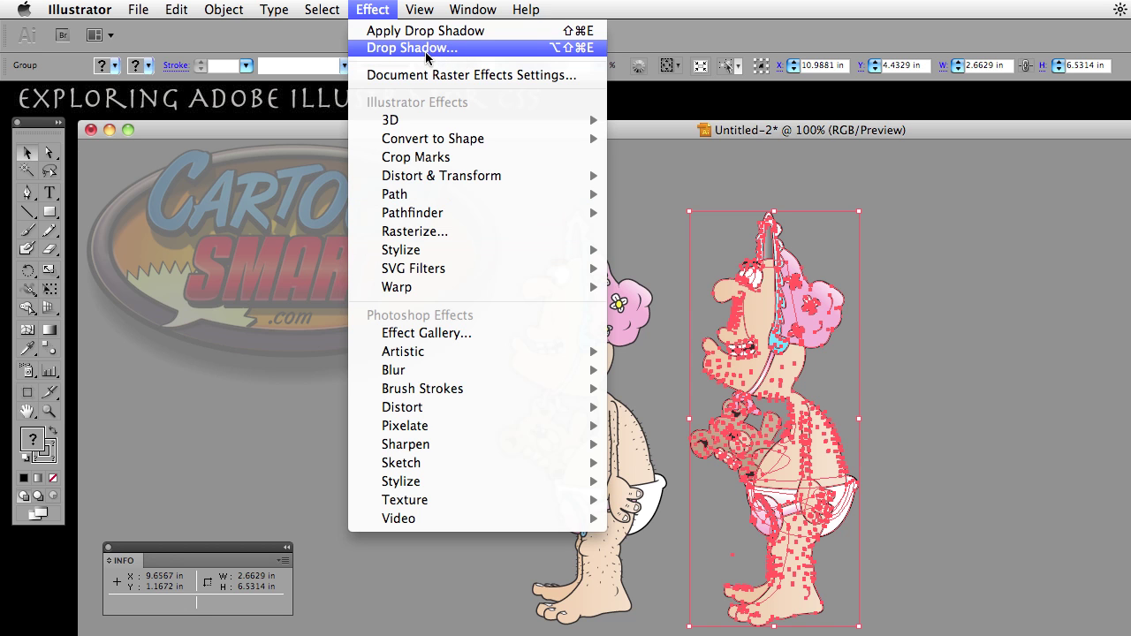
pyautogui.click(423, 48)
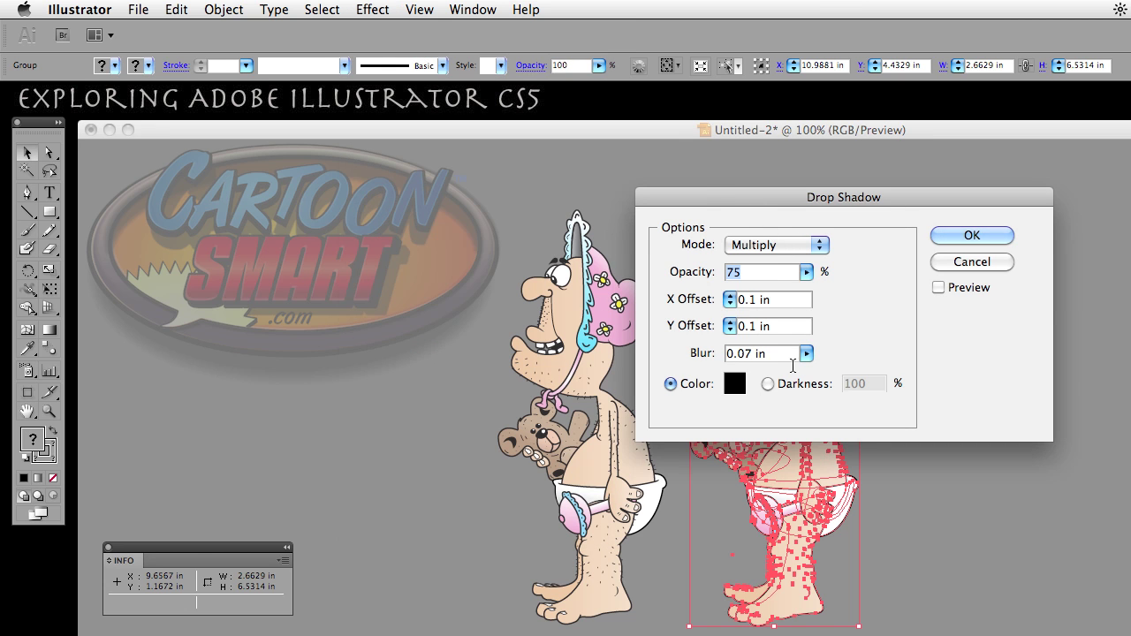
pyautogui.click(964, 262)
pyautogui.click(375, 9)
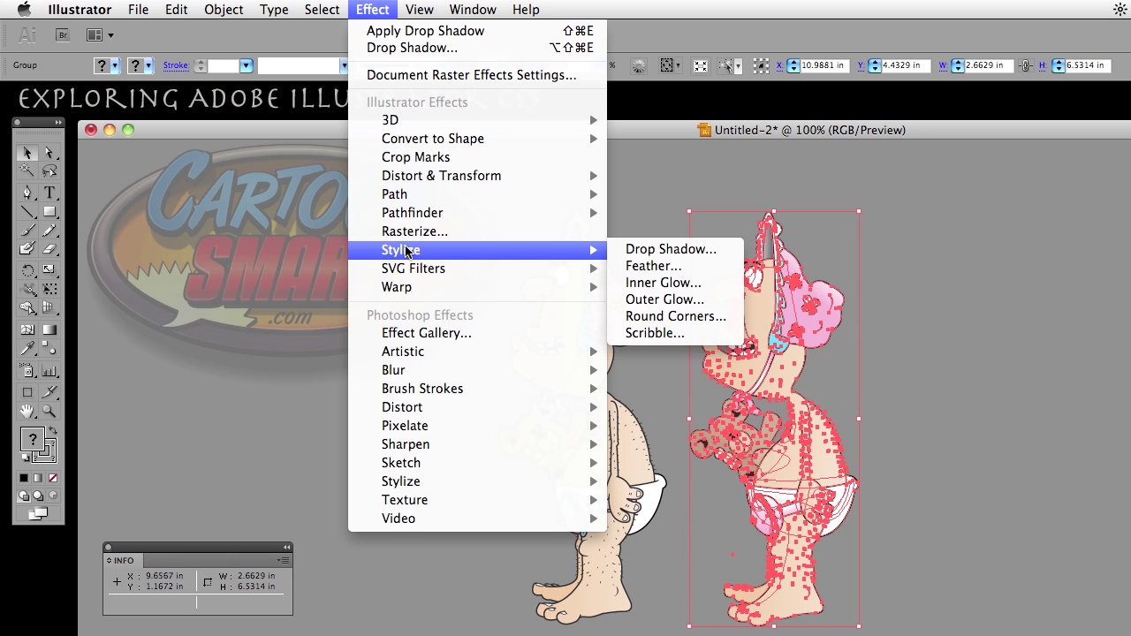
pyautogui.click(690, 250)
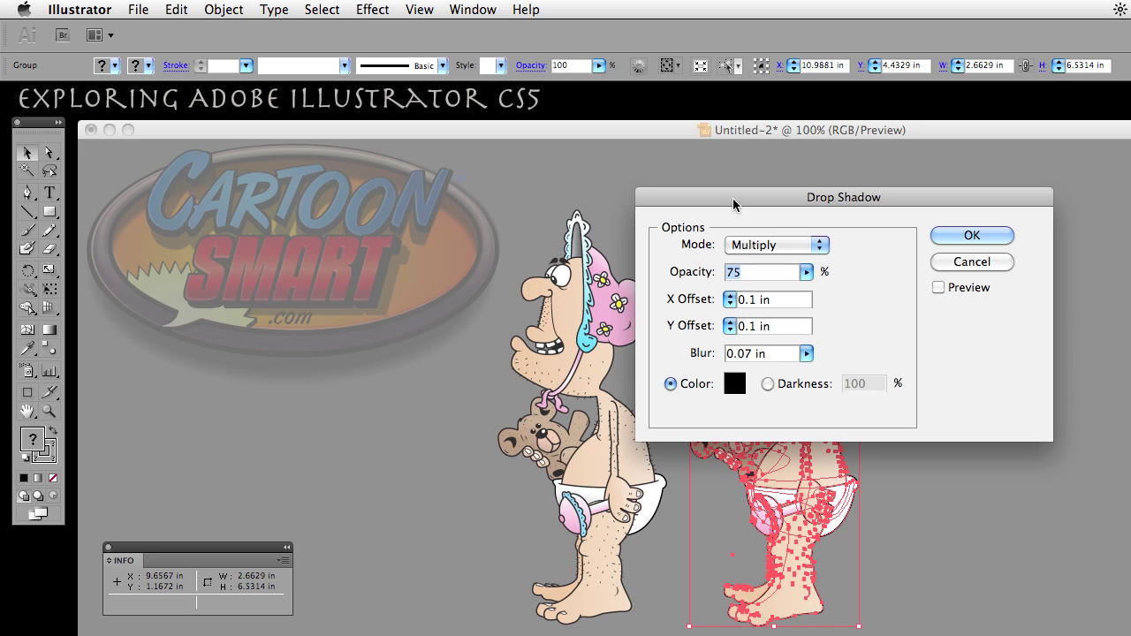
pyautogui.click(426, 11)
pyautogui.moveTo(372, 11)
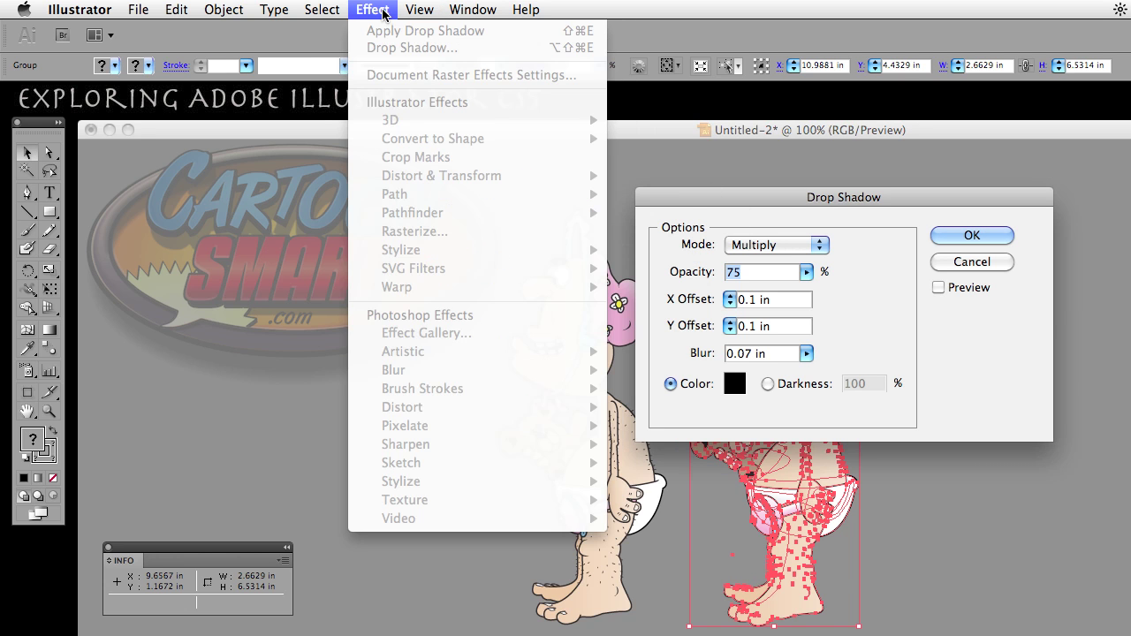
pyautogui.click(678, 8)
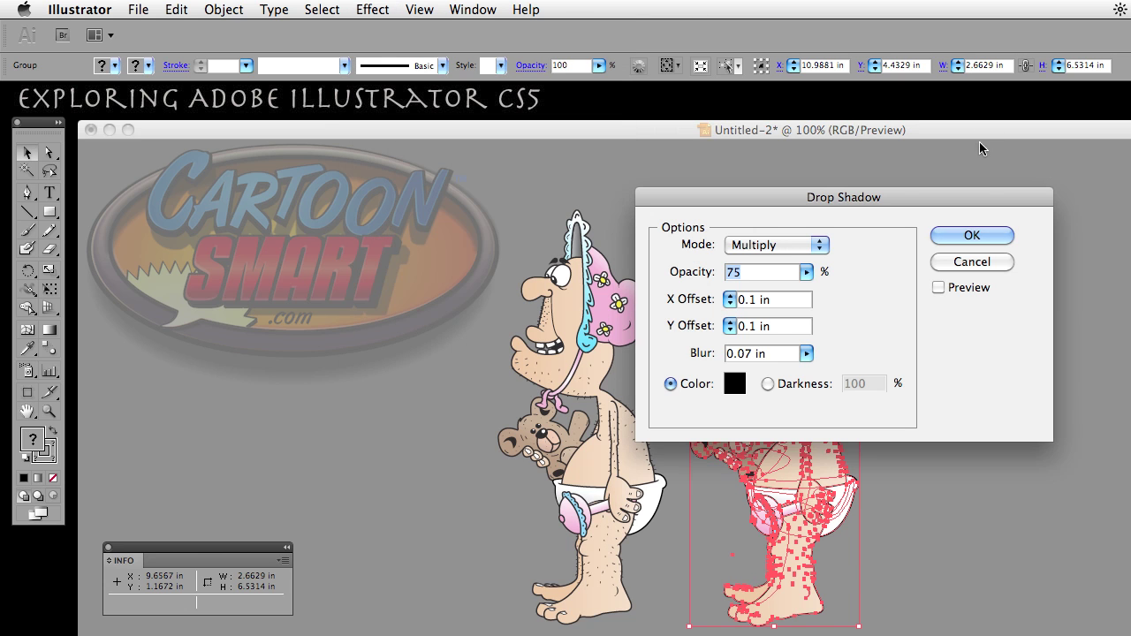
pyautogui.moveTo(894, 195); pyautogui.dragTo(926, 156)
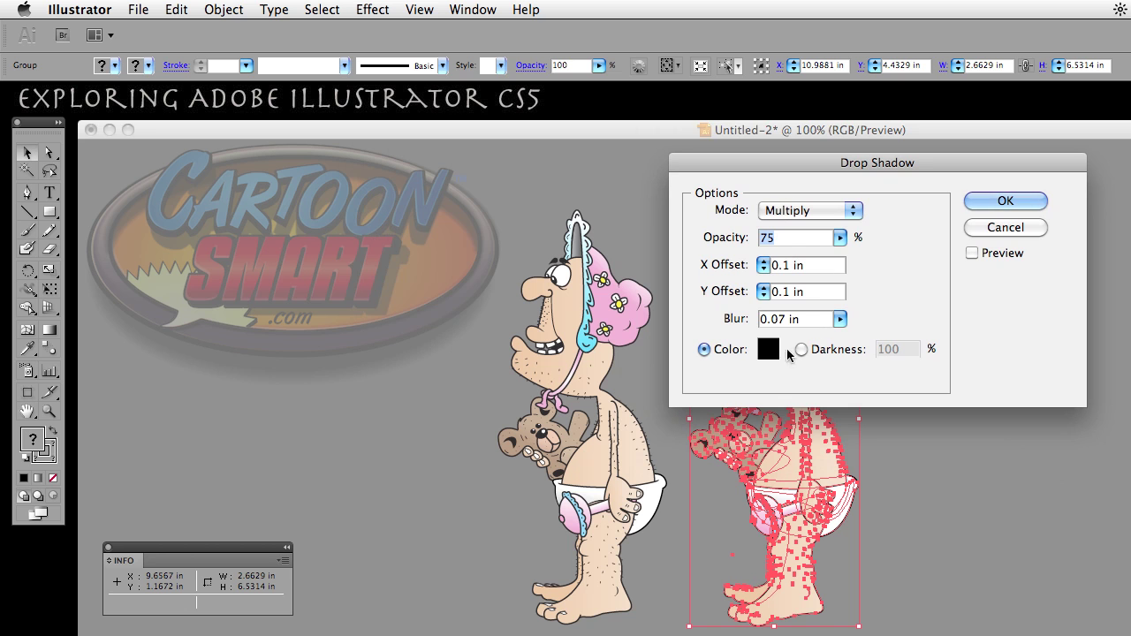
pyautogui.click(974, 200)
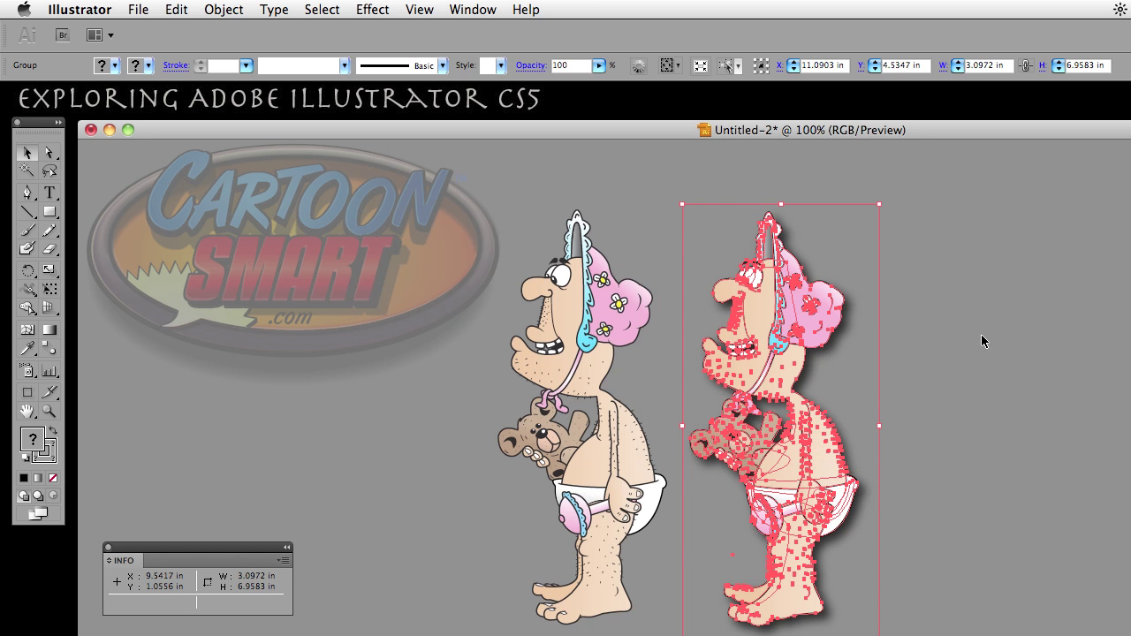
pyautogui.click(893, 465)
pyautogui.click(811, 474)
pyautogui.click(616, 482)
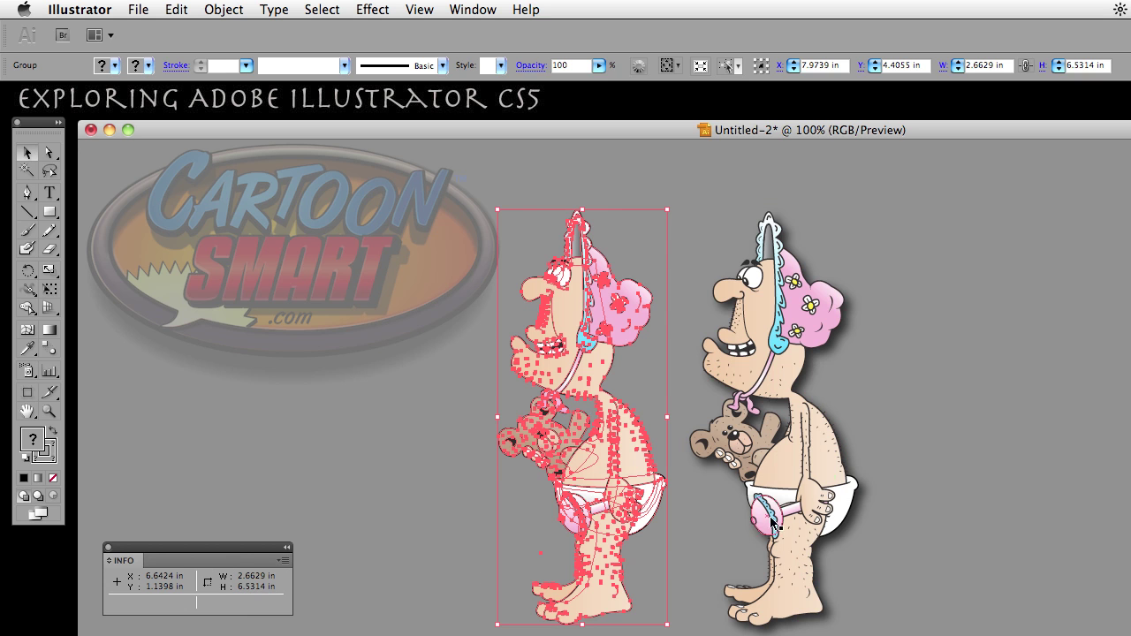
pyautogui.click(817, 475)
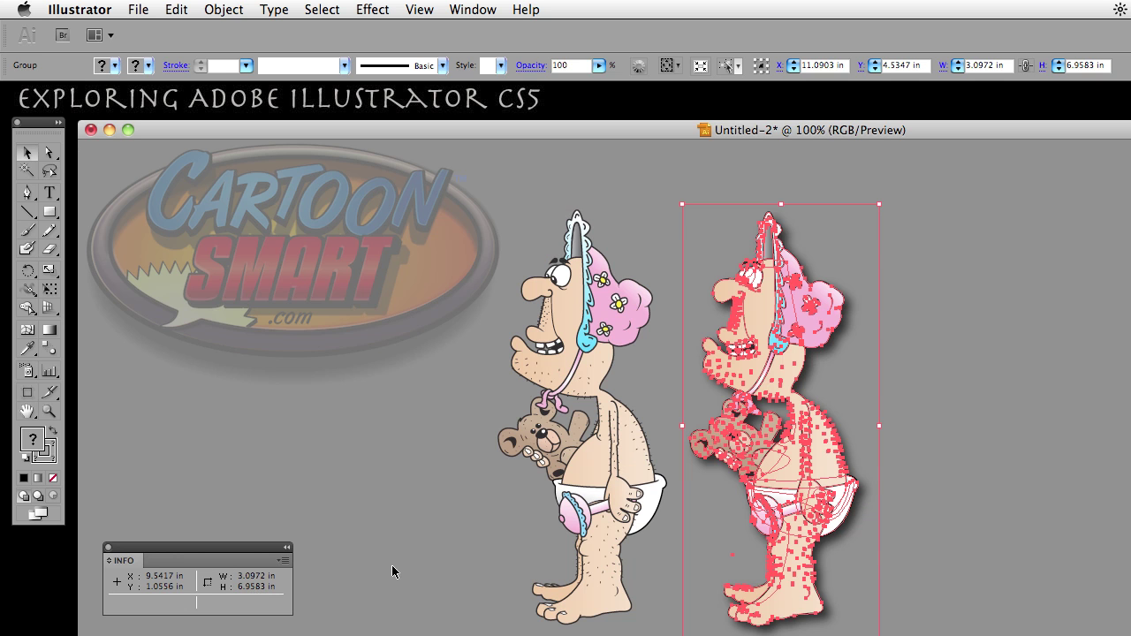
# Uncheck Use Preview Bounds in General Preferences, then reselect the shadowed right figure
pyautogui.click(97, 10)
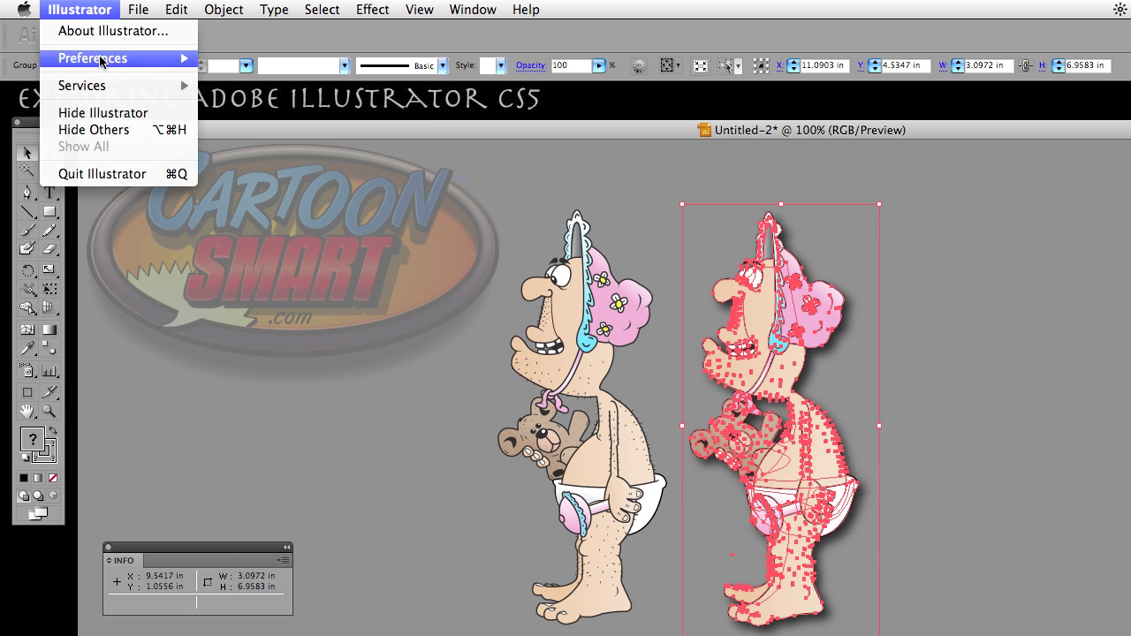
pyautogui.moveTo(100, 60)
pyautogui.click(289, 60)
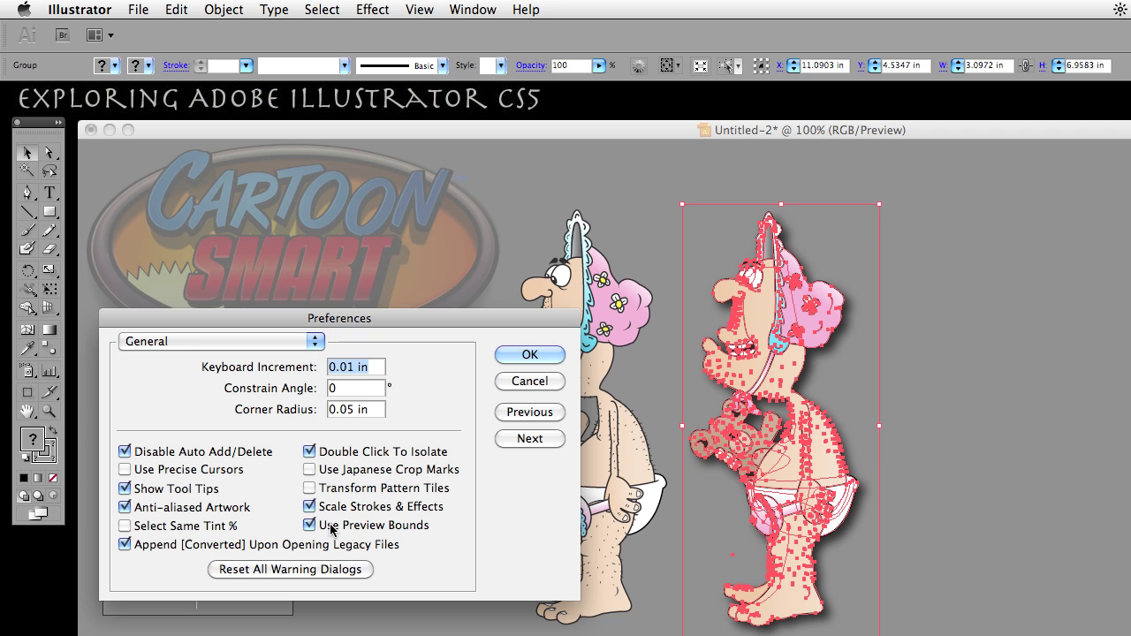
pyautogui.click(375, 528)
pyautogui.click(530, 354)
pyautogui.click(477, 407)
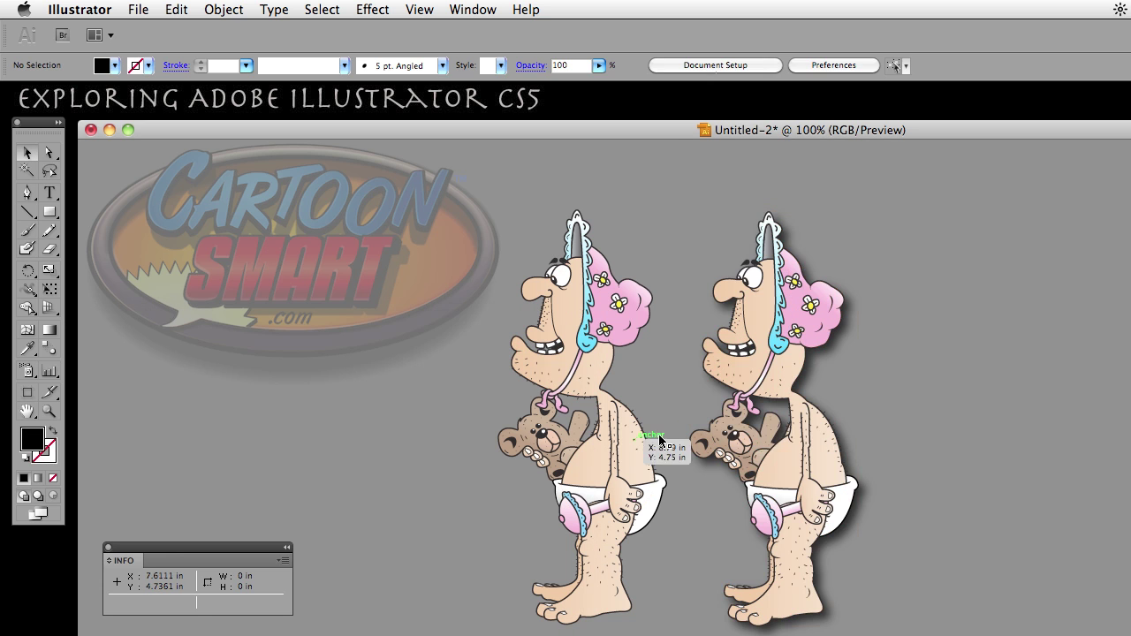
pyautogui.click(751, 446)
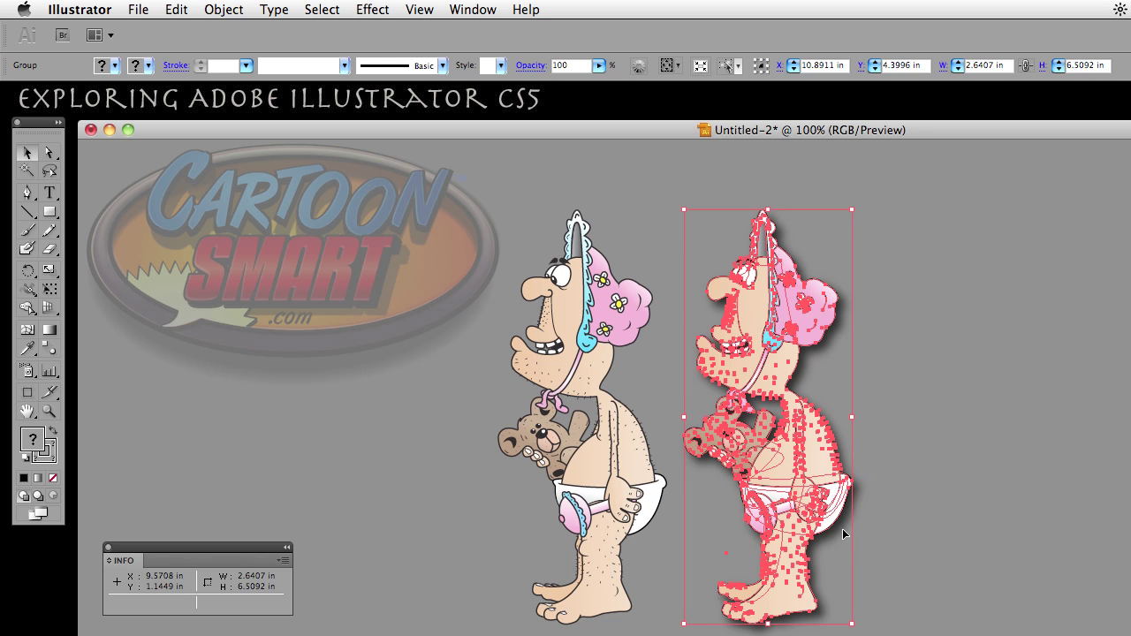
# Re-enable Use Preview Bounds in General Preferences, deselect the figure, and lower the document window
pyautogui.click(144, 9)
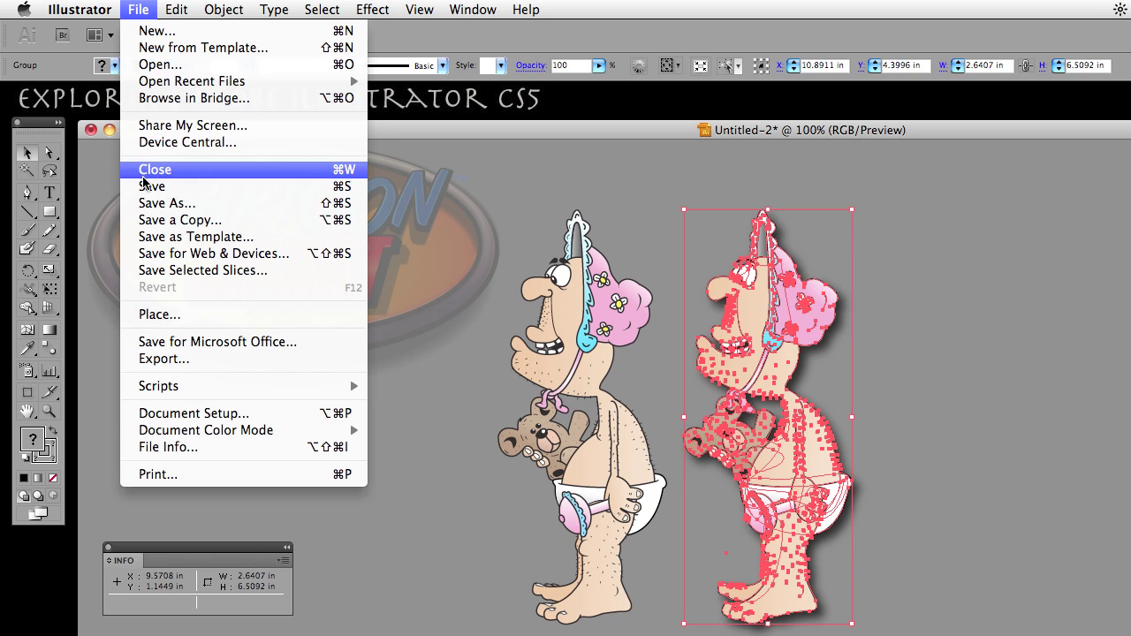
pyautogui.moveTo(103, 7)
pyautogui.moveTo(97, 57)
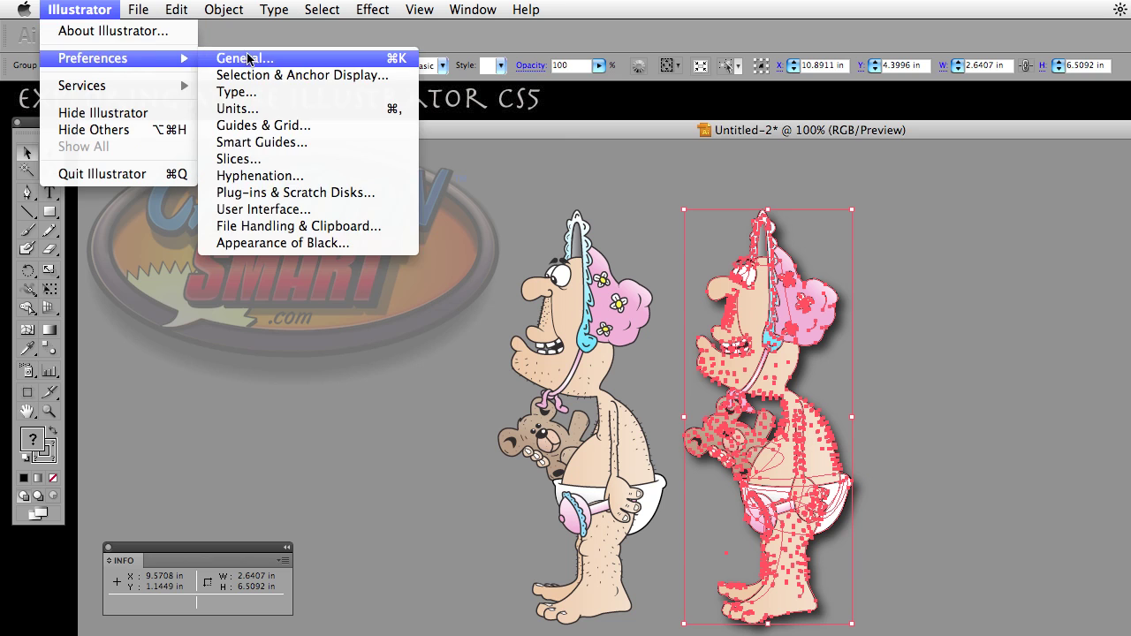
pyautogui.click(263, 58)
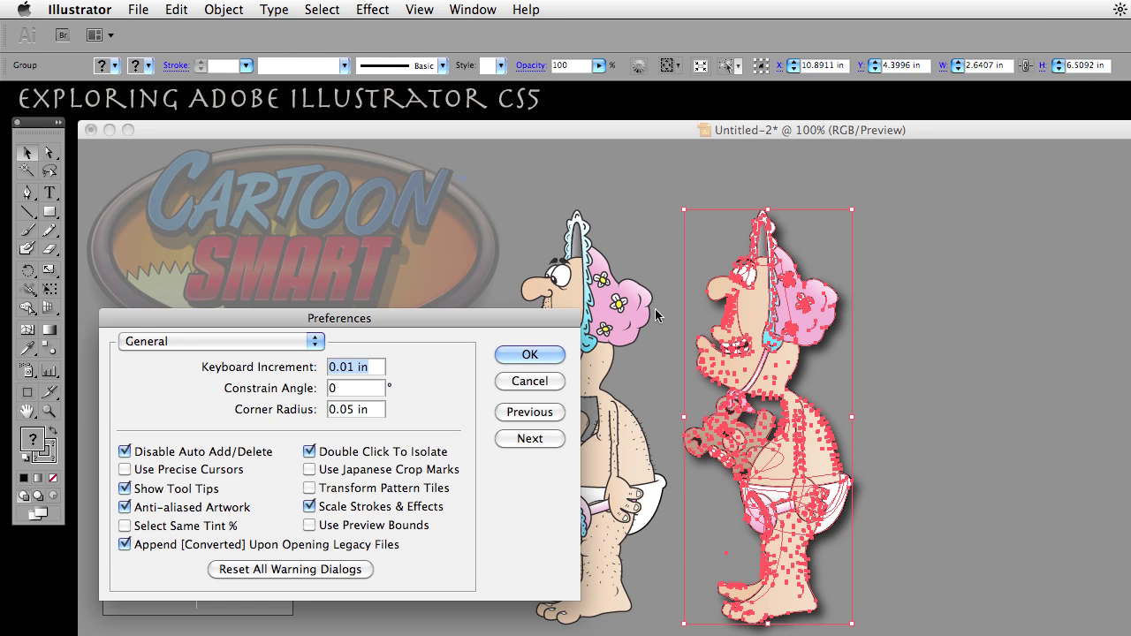
pyautogui.click(342, 527)
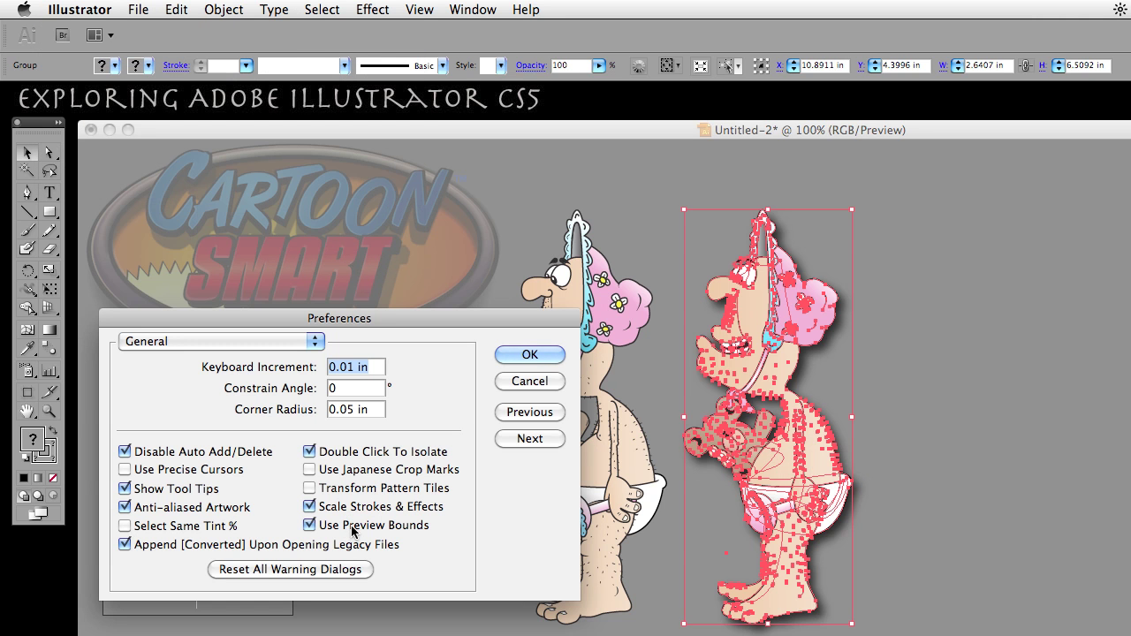
pyautogui.click(531, 354)
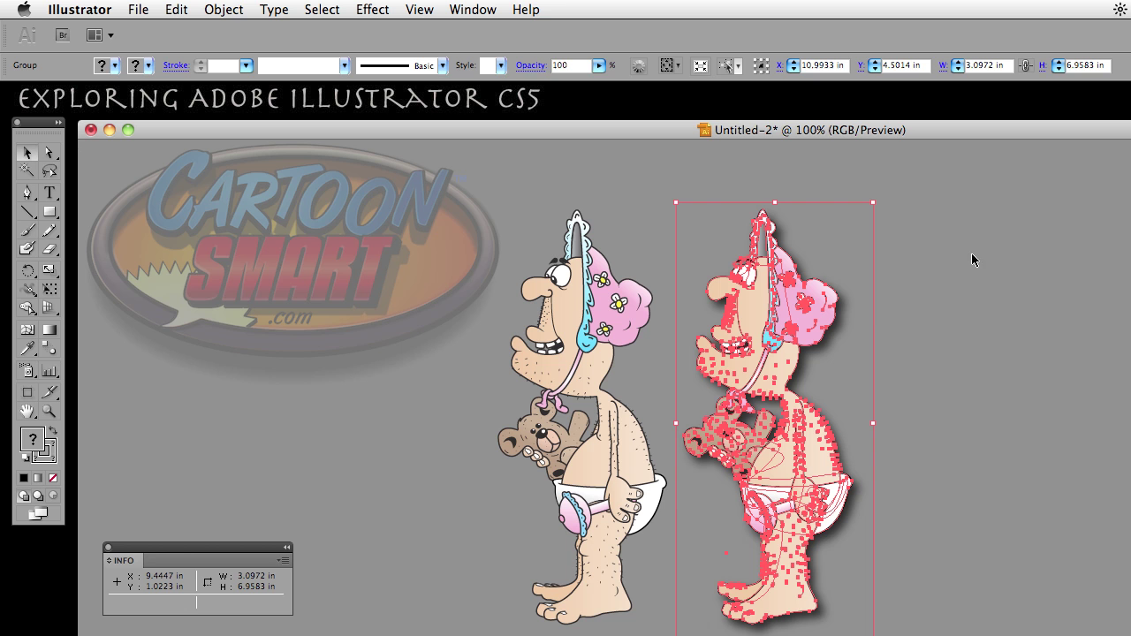
pyautogui.click(967, 324)
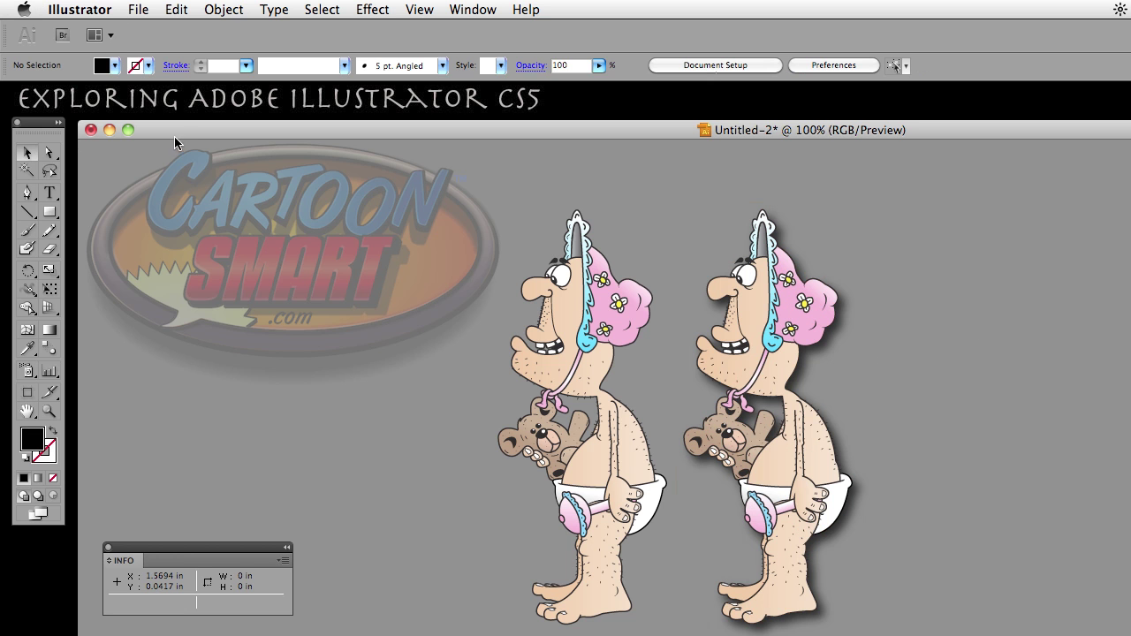
pyautogui.moveTo(174, 136)
pyautogui.mouseDown()
pyautogui.moveTo(191, 422)
pyautogui.moveTo(188, 153)
pyautogui.moveTo(174, 122)
pyautogui.mouseUp()
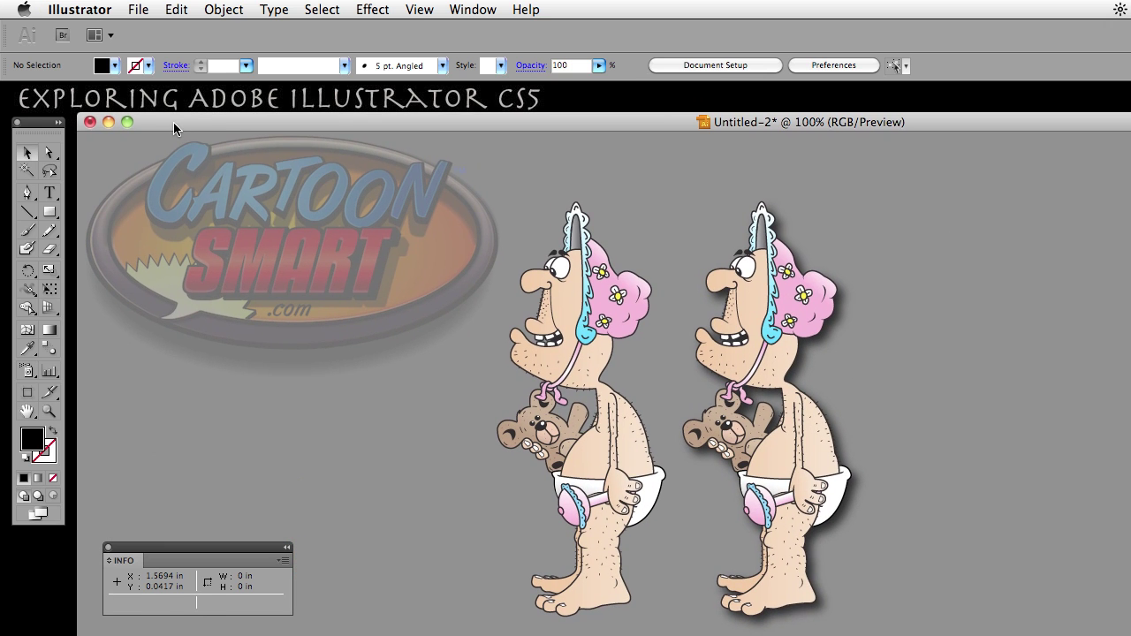